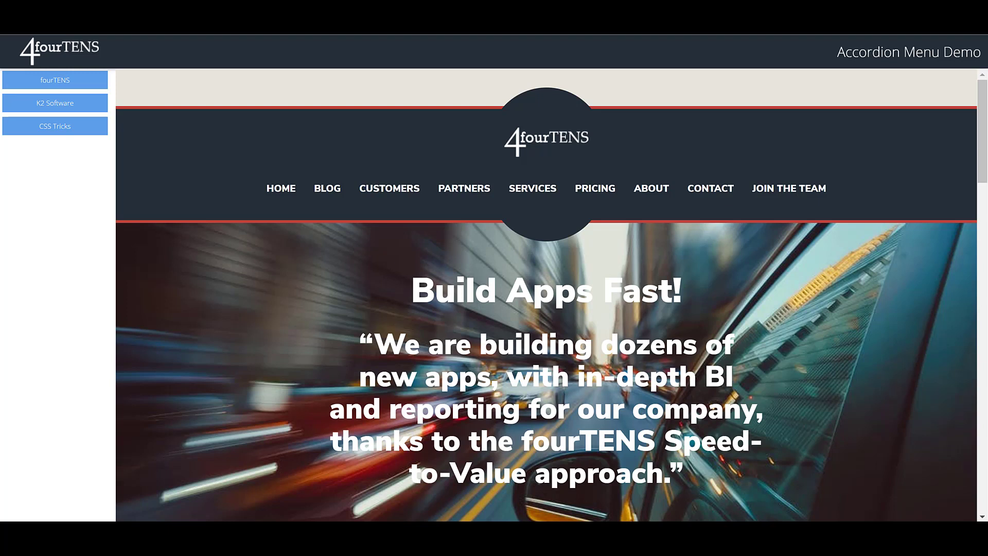
Step: Test the demo menu by loading the K2 Software and CSS Tricks pages and widening the browser window outside full screen
click(57, 104)
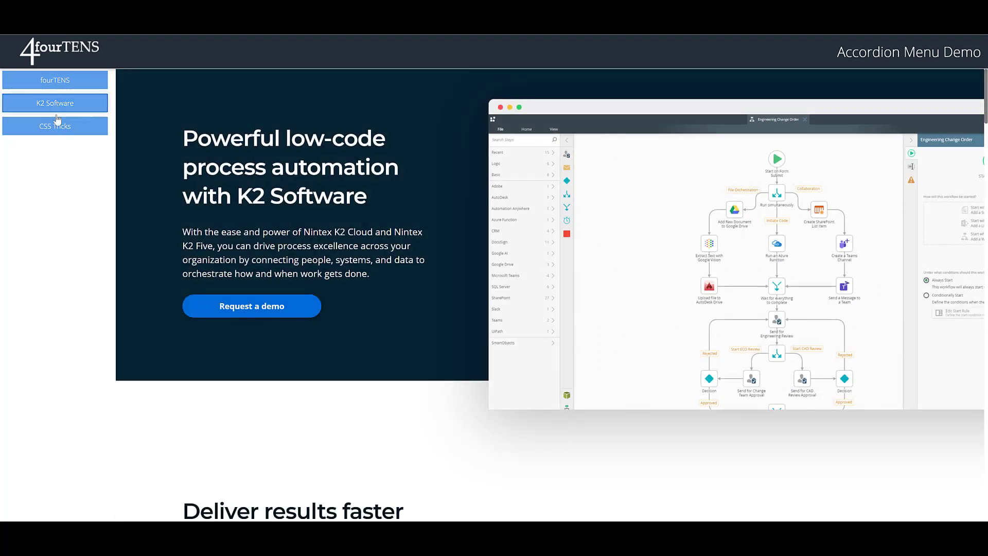
click(57, 132)
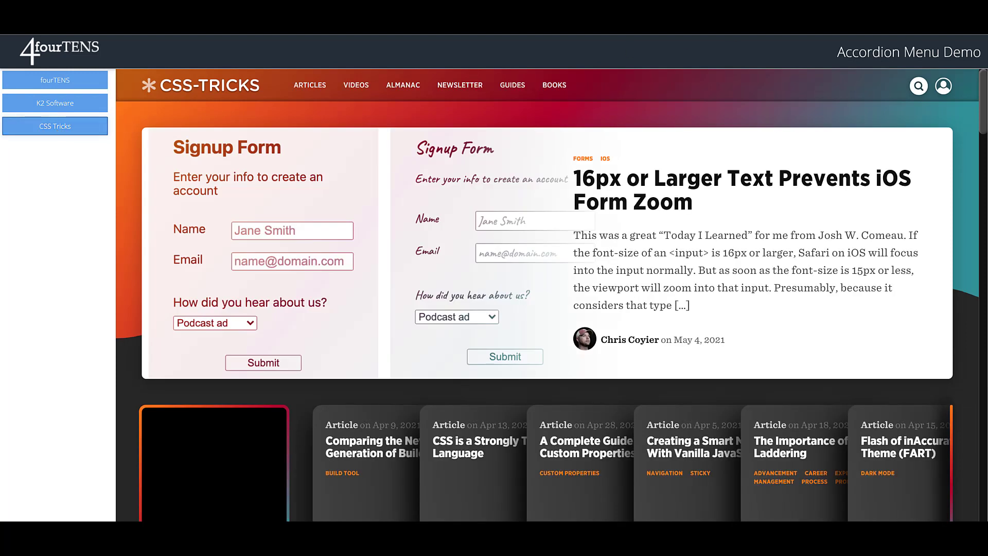
key(F11)
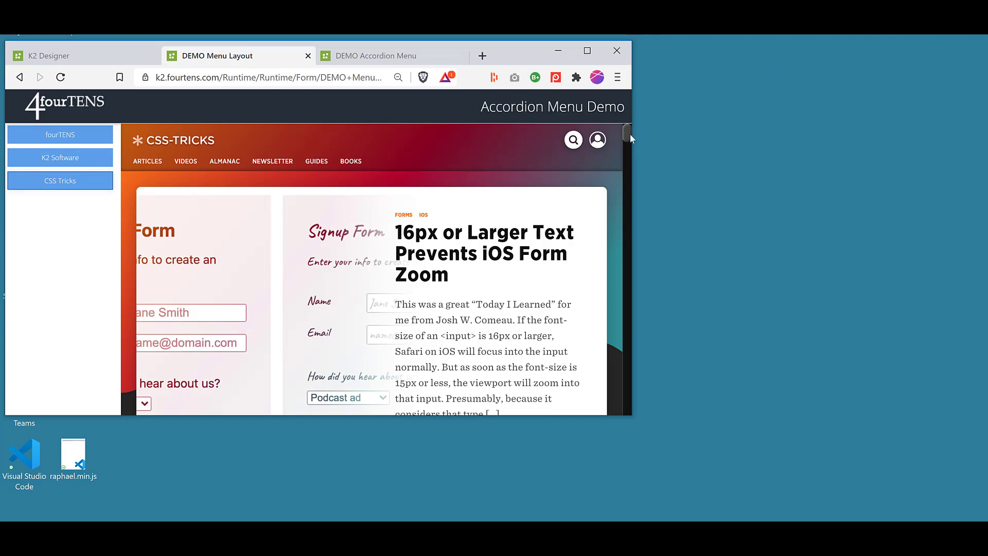
mouse_move(631, 137)
mouse_down()
mouse_move(638, 399)
mouse_move(629, 132)
mouse_up()
drag(632, 280, 856, 329)
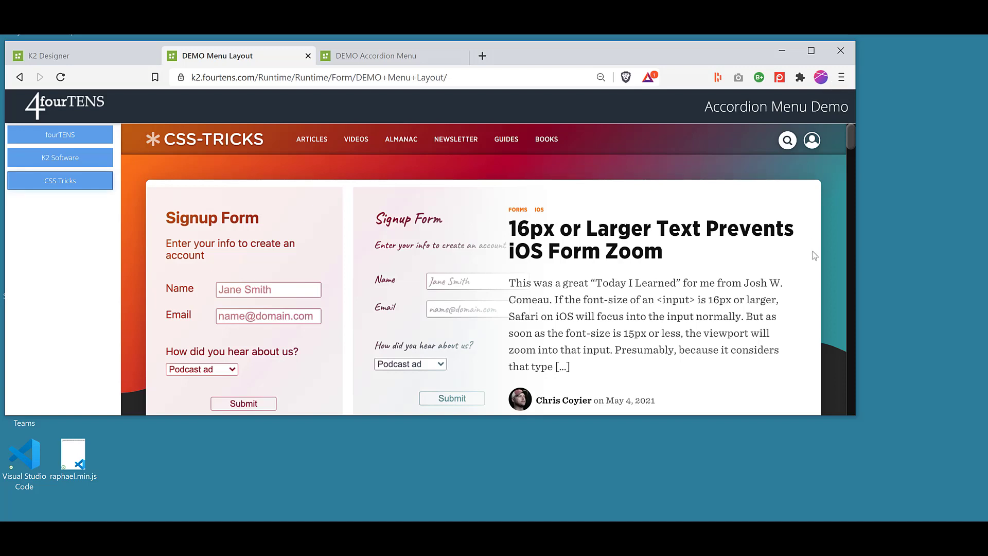
key(F11)
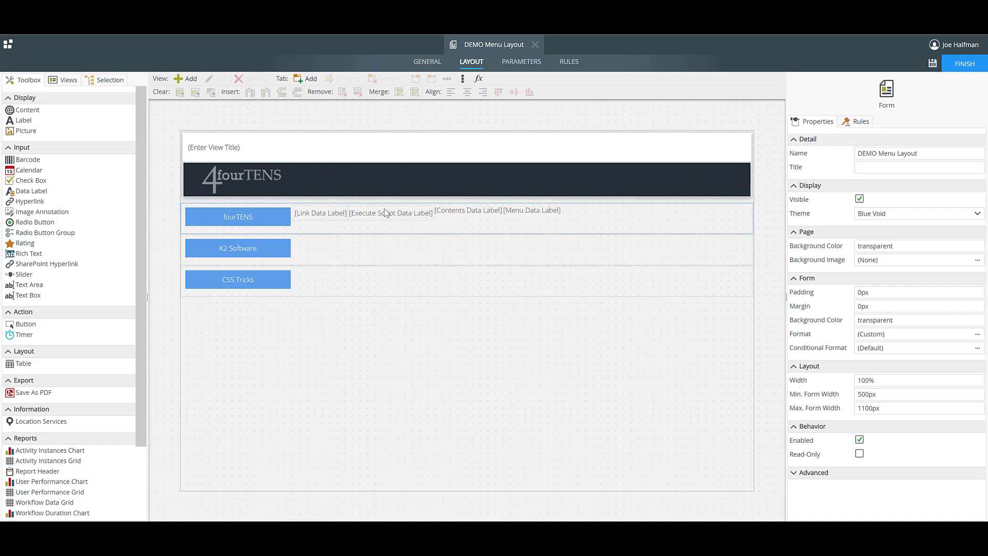
Step: Review the Contents Data Label text mapping in the "When the server loads the Form" rule and its iframe code in Visual Studio Code
click(464, 217)
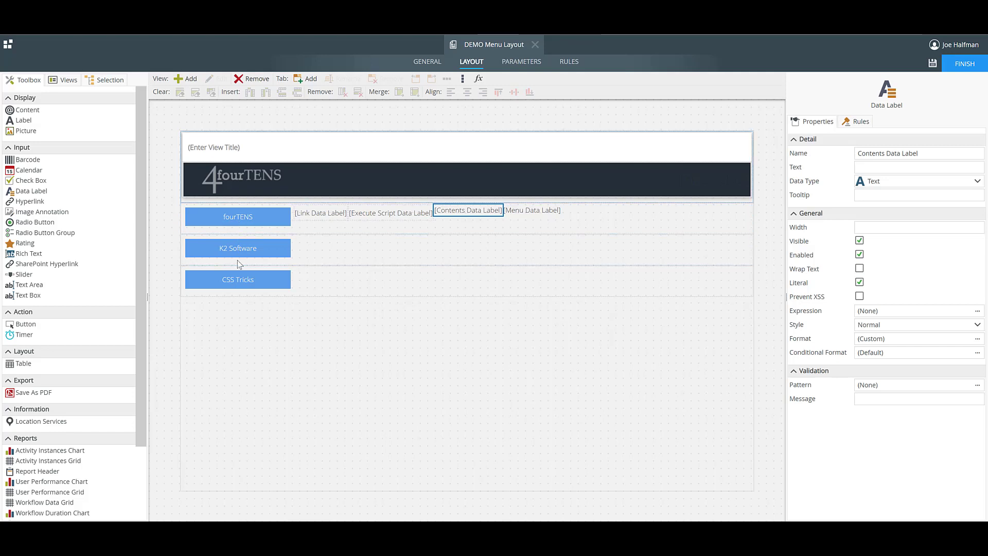
click(569, 64)
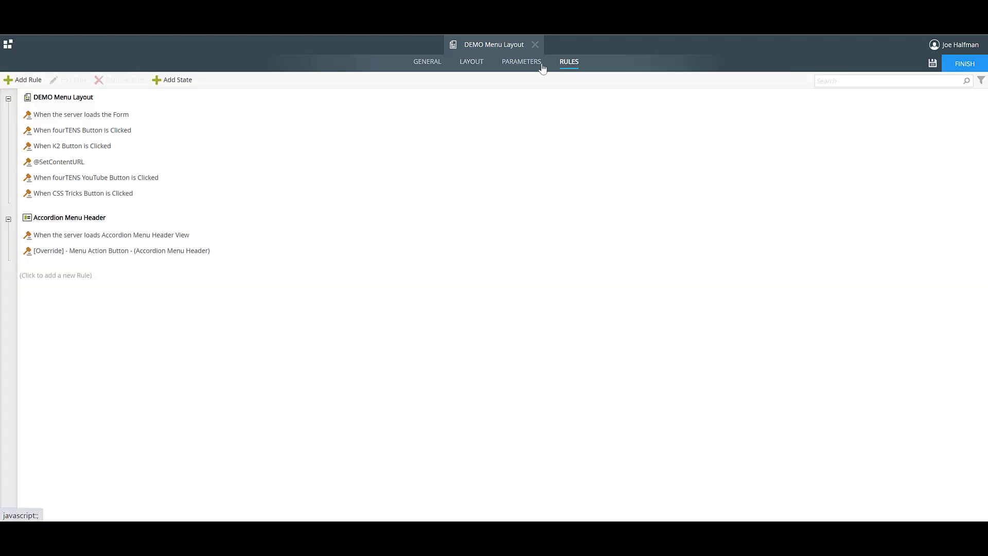
double_click(77, 119)
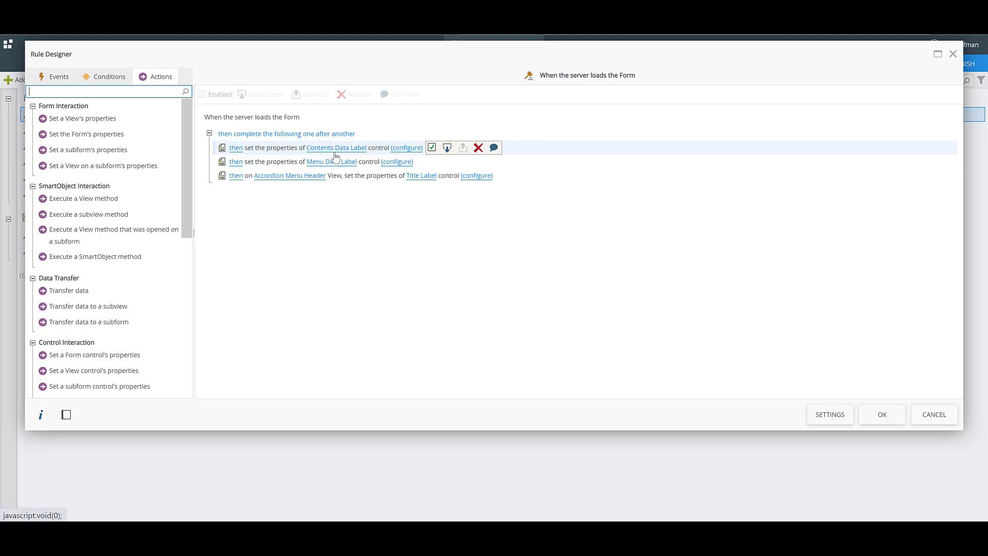
click(407, 149)
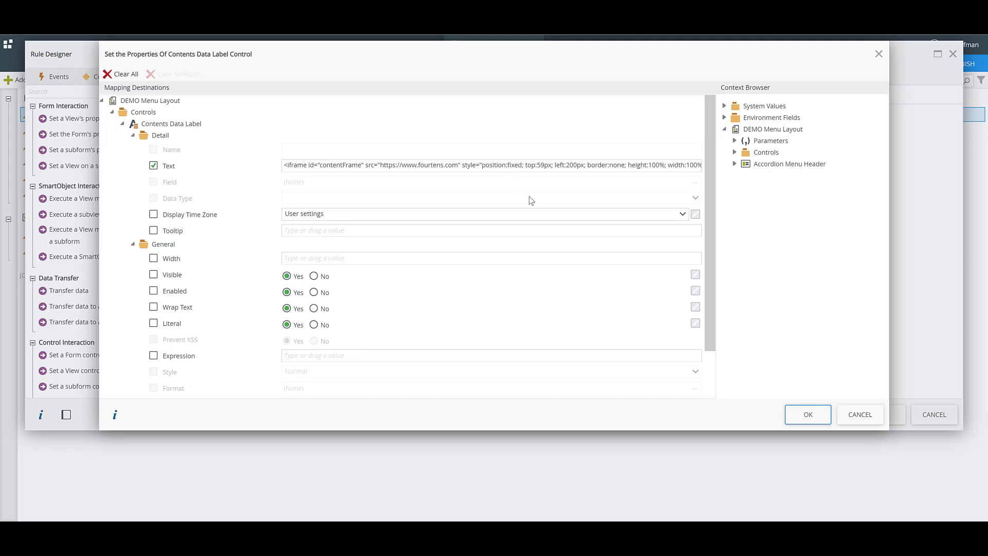
click(788, 533)
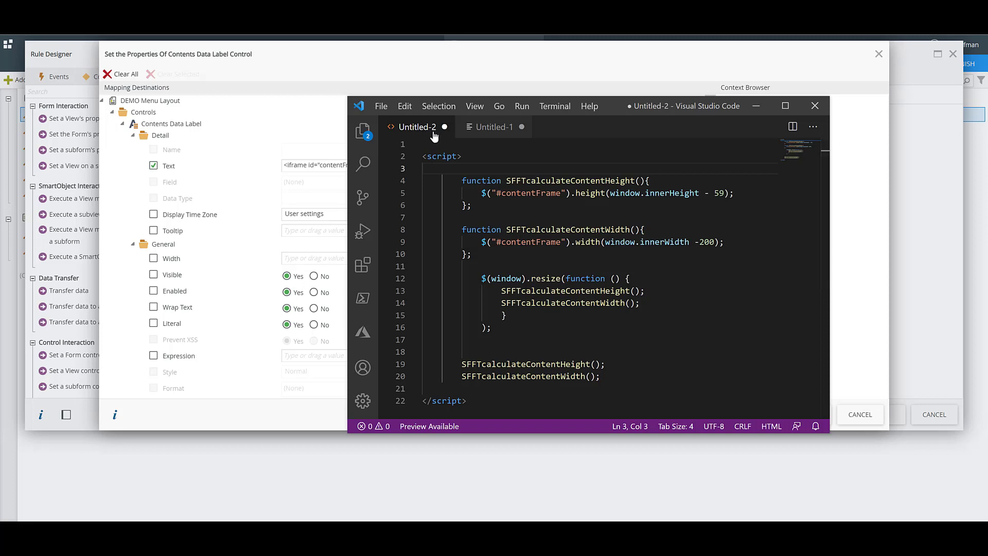
click(478, 132)
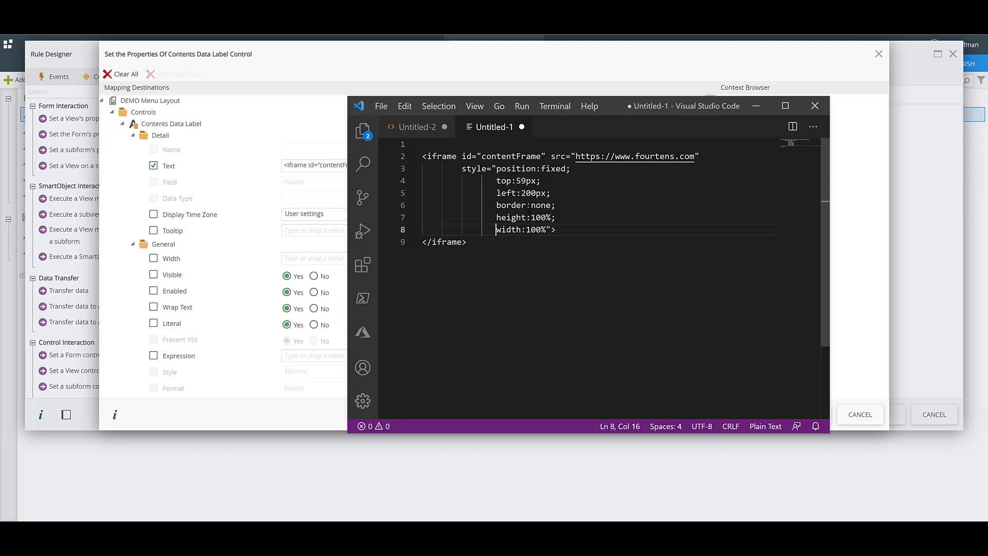
click(753, 112)
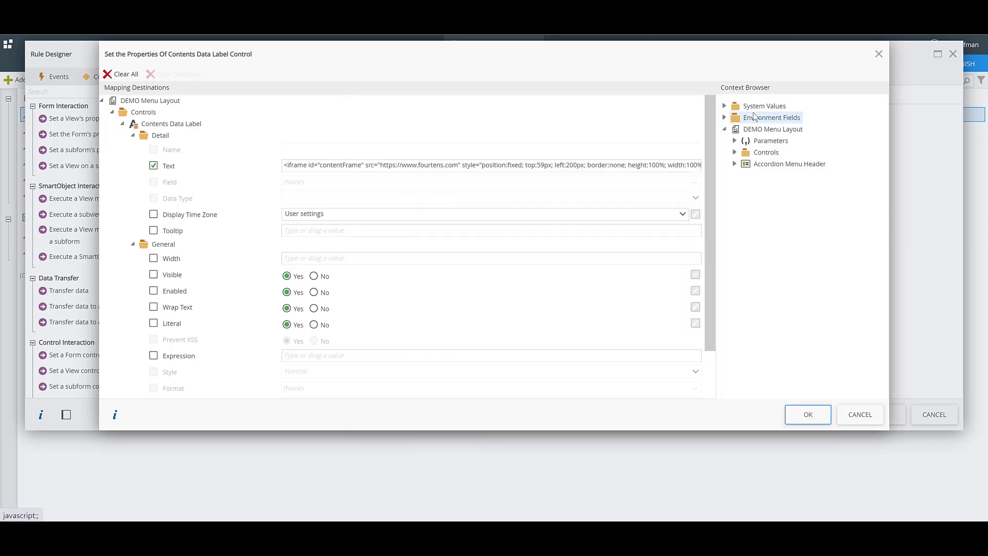
click(809, 415)
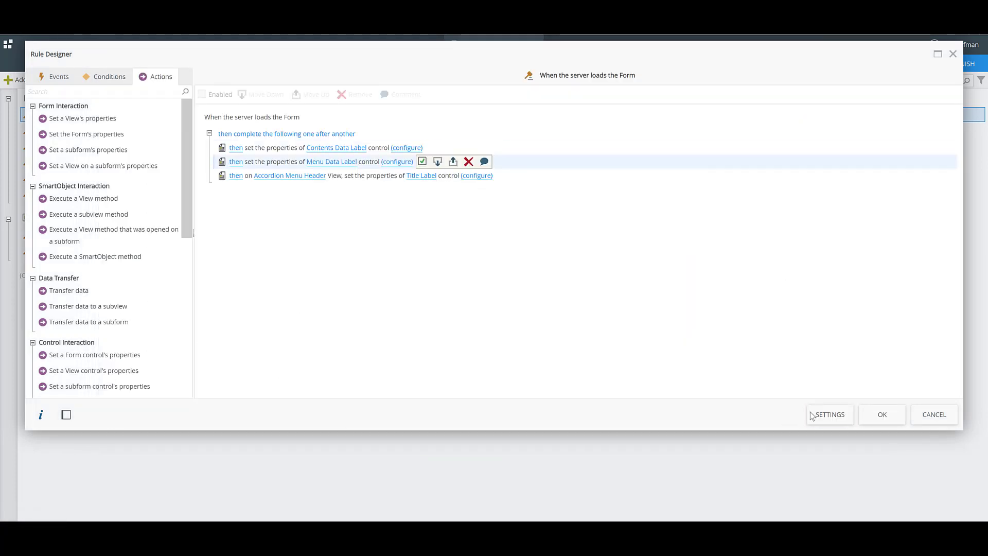
Step: Review the Menu Data Label text mapping in the same rule and its resize script in Visual Studio Code's Untitled-2 file
click(397, 162)
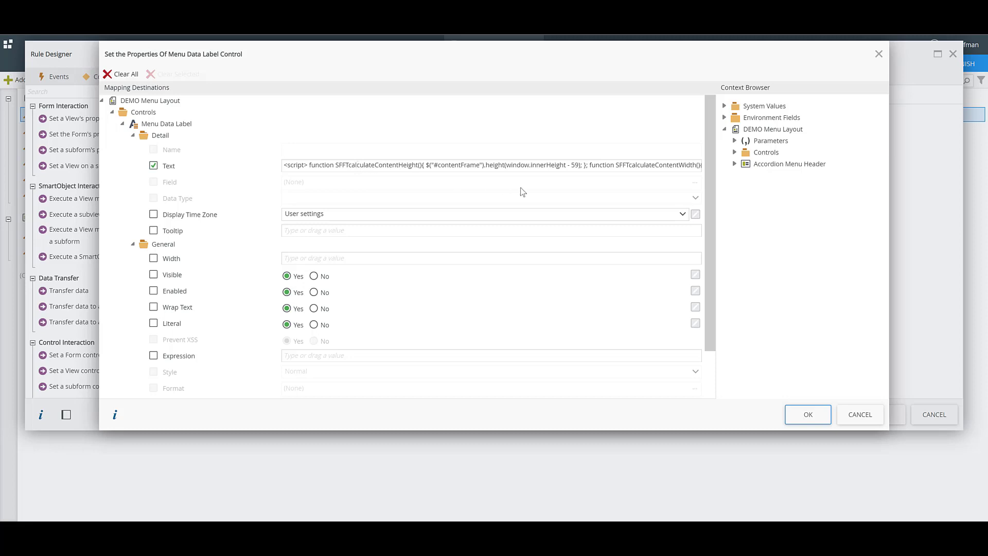
click(782, 539)
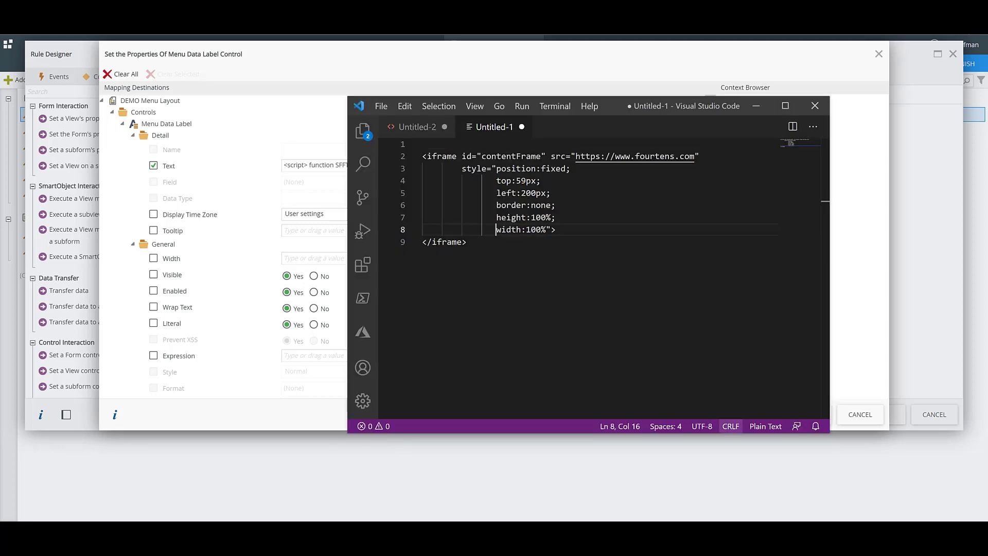
click(437, 130)
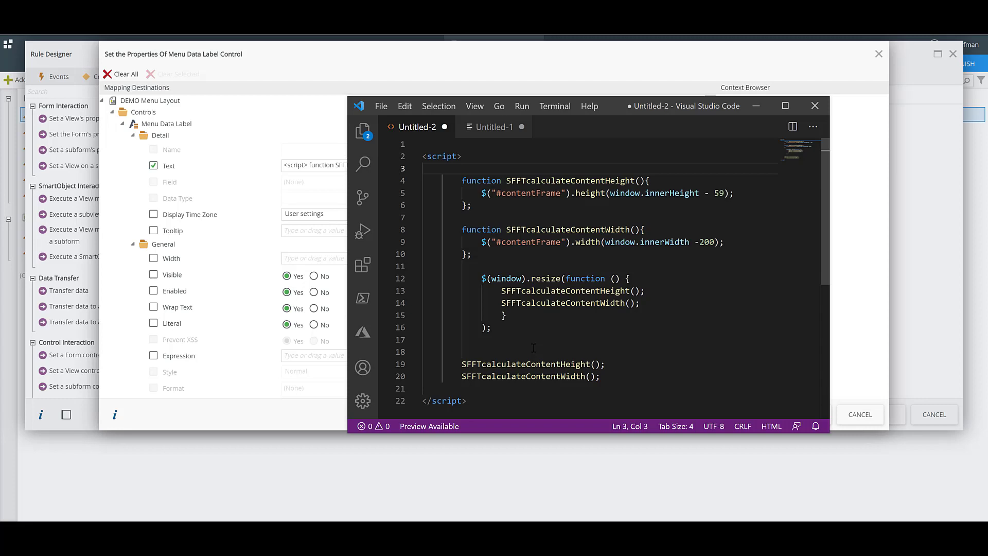
click(758, 104)
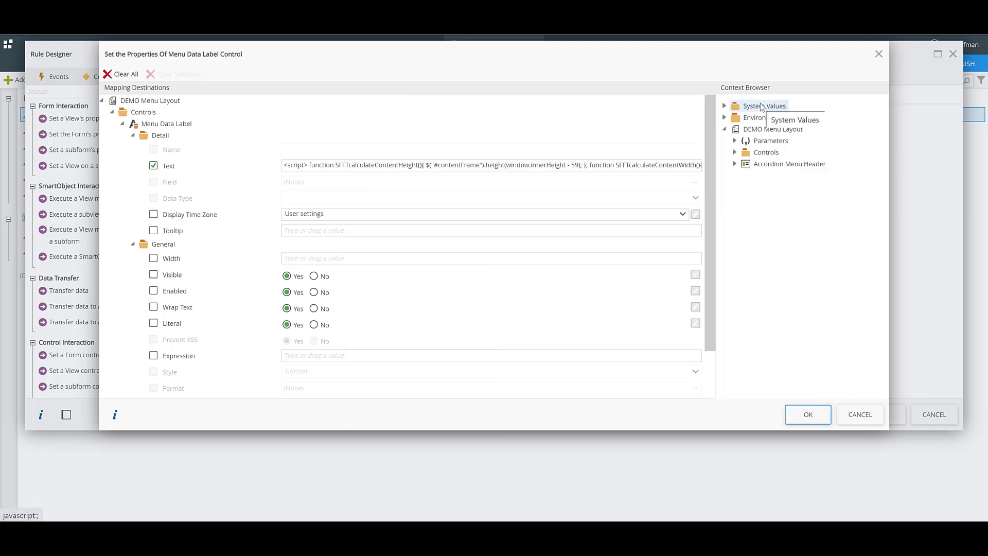
click(801, 416)
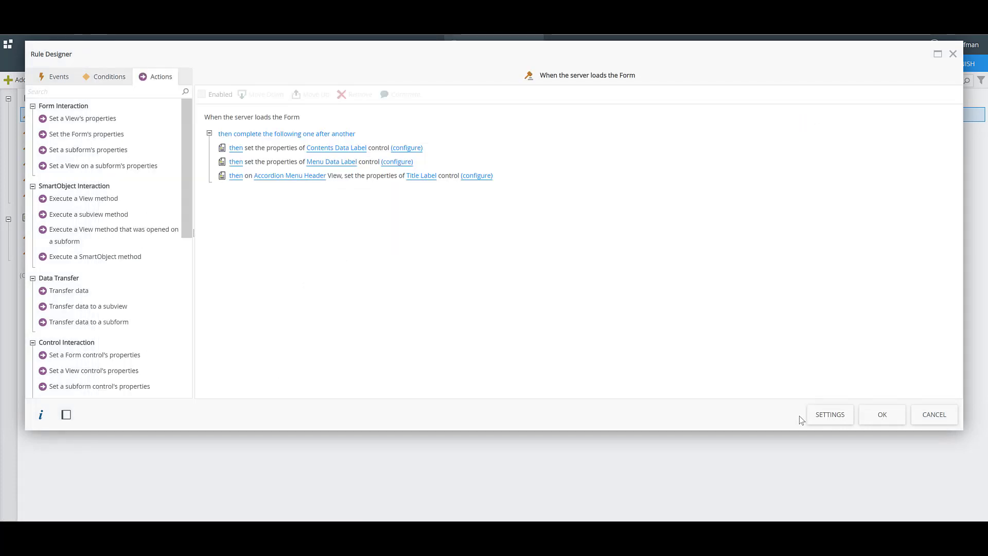
click(877, 418)
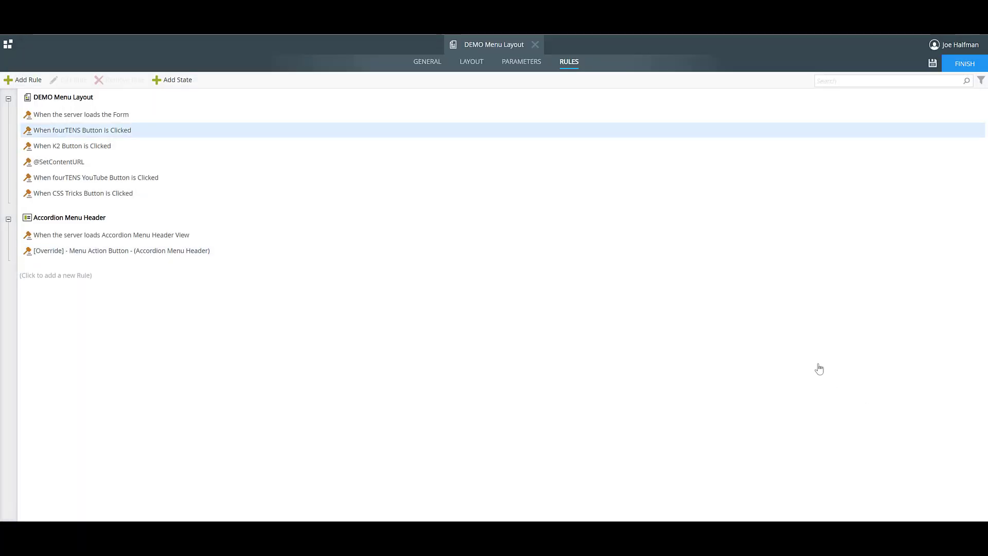
Step: Review the Set Content URL Replace expression in the form layout and assign it to the Contents Data Label
click(468, 63)
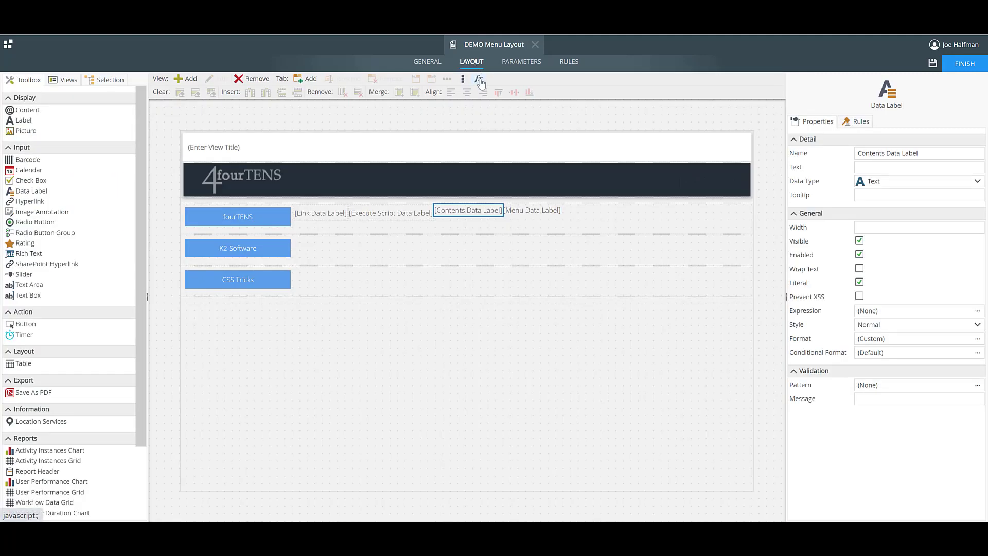
click(479, 82)
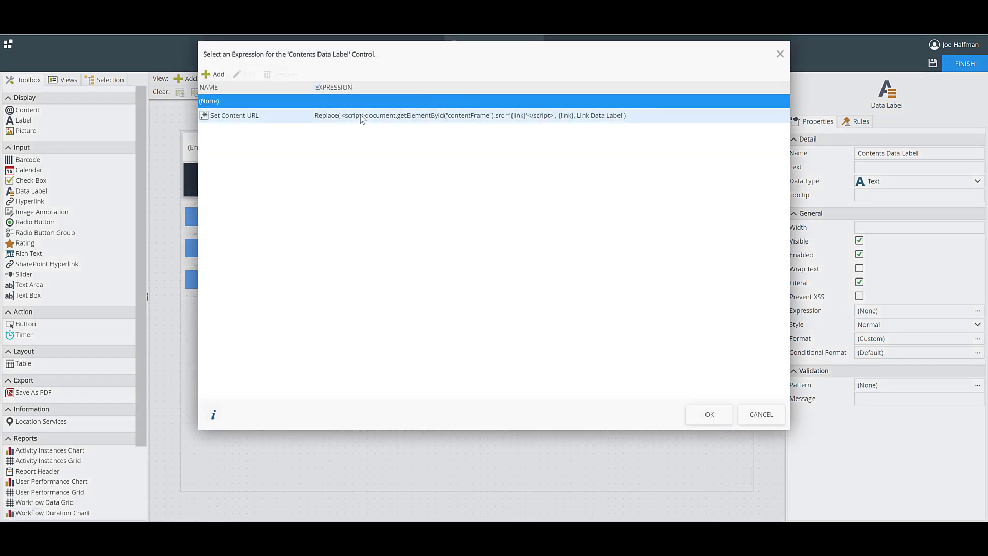
click(362, 117)
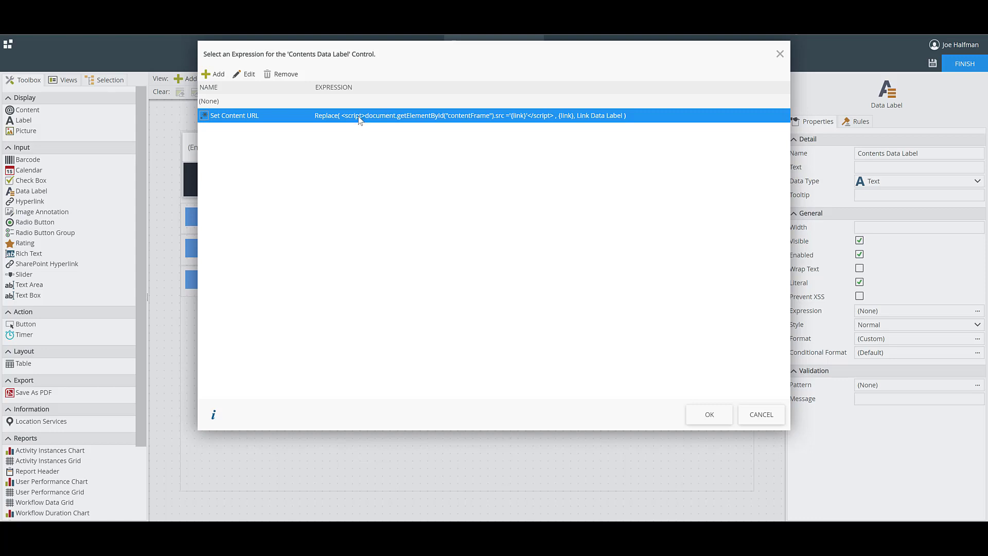
double_click(359, 118)
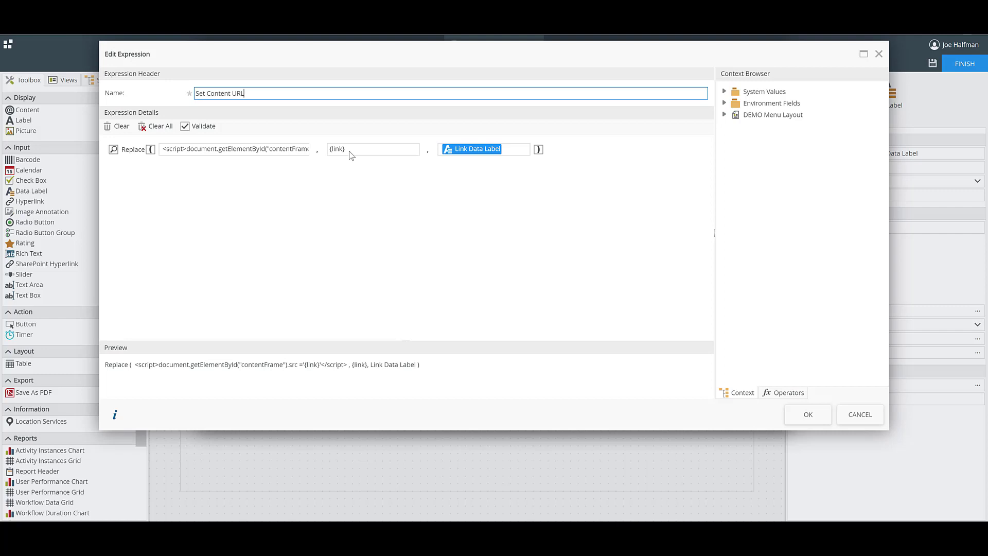
click(808, 415)
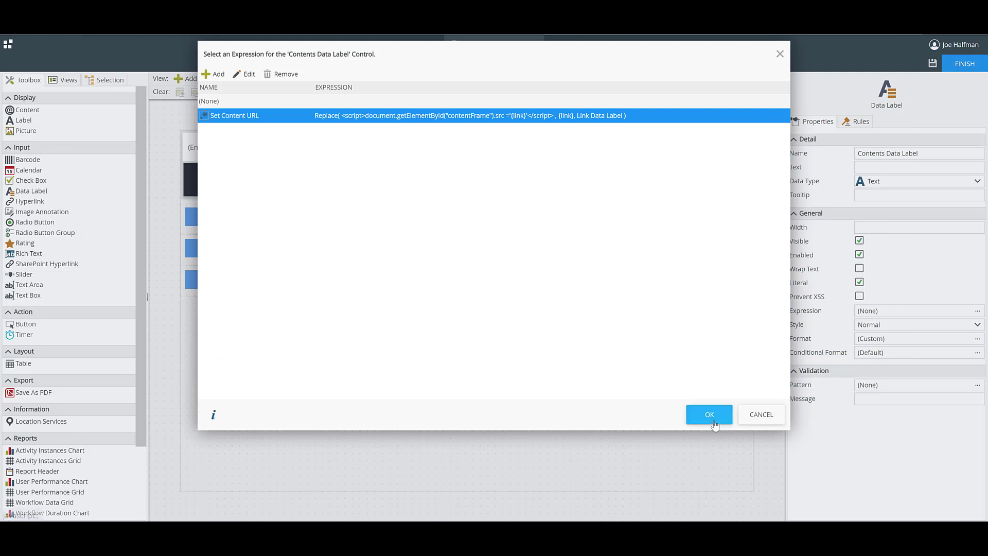
click(710, 415)
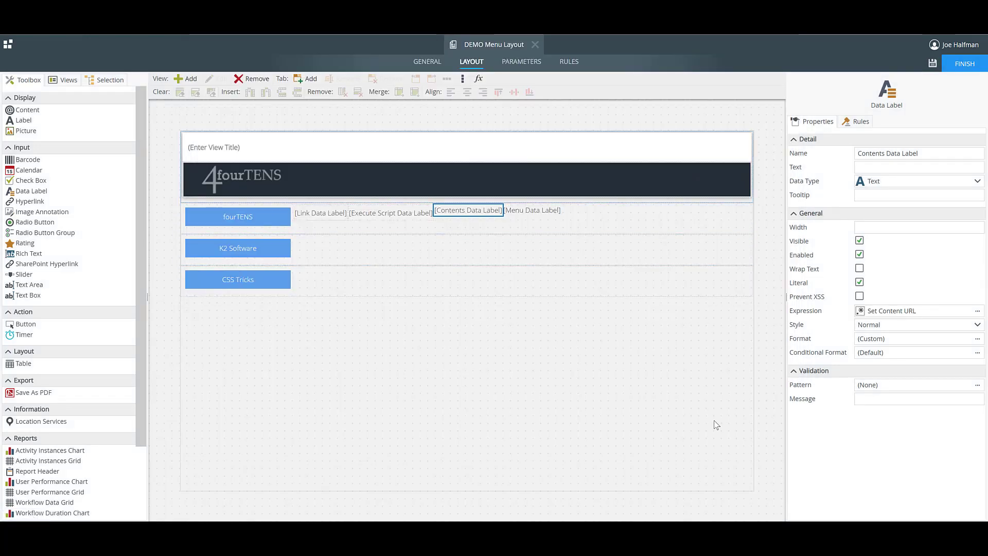
click(569, 63)
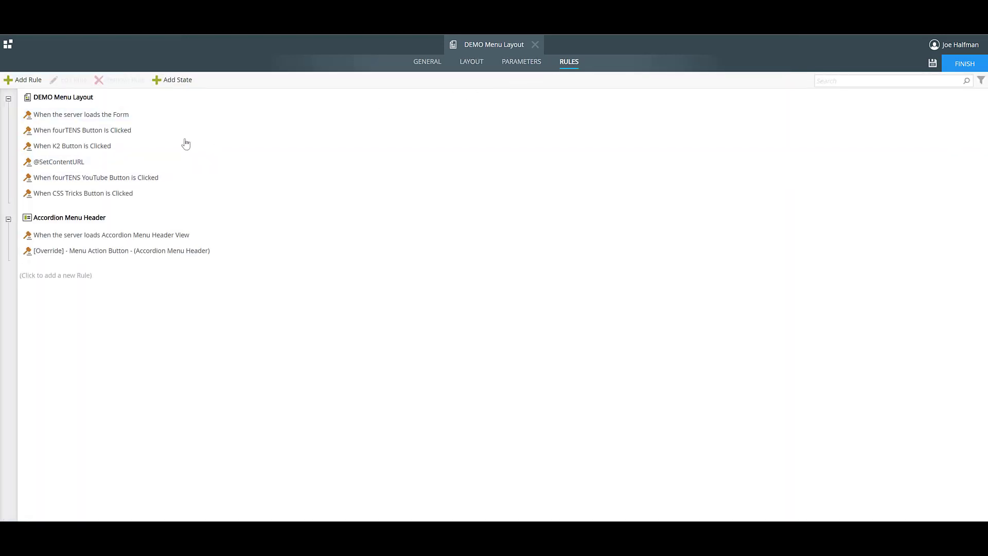
double_click(77, 163)
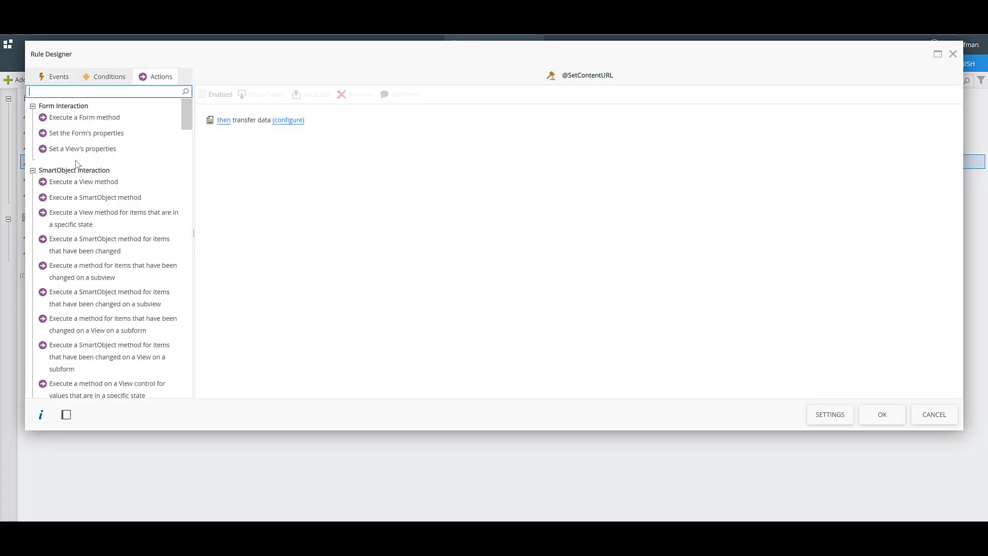
click(282, 123)
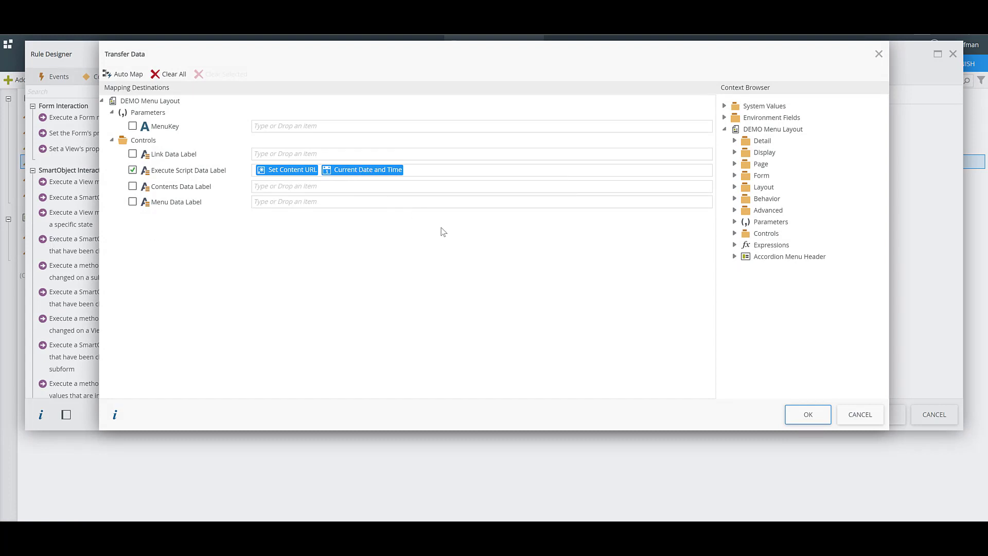
click(808, 415)
click(886, 414)
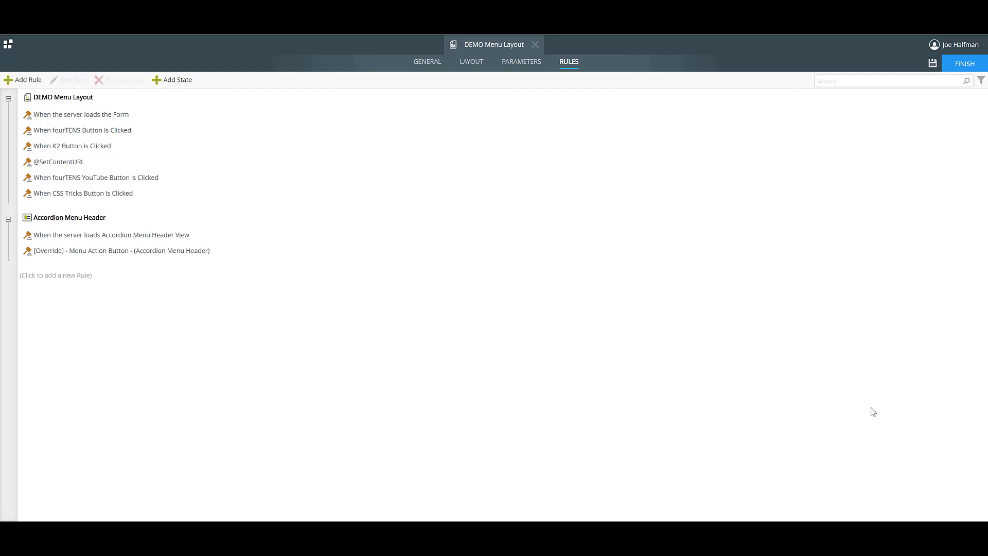
Step: Review the Link Data Label transfer and the follow-up action in the "When K2 Button is Clicked" rule
double_click(94, 146)
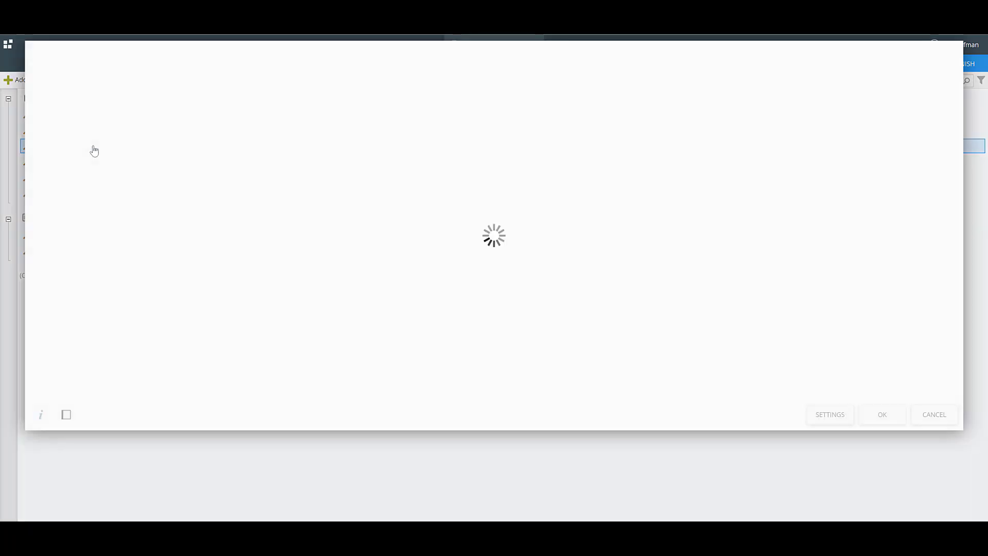
click(297, 148)
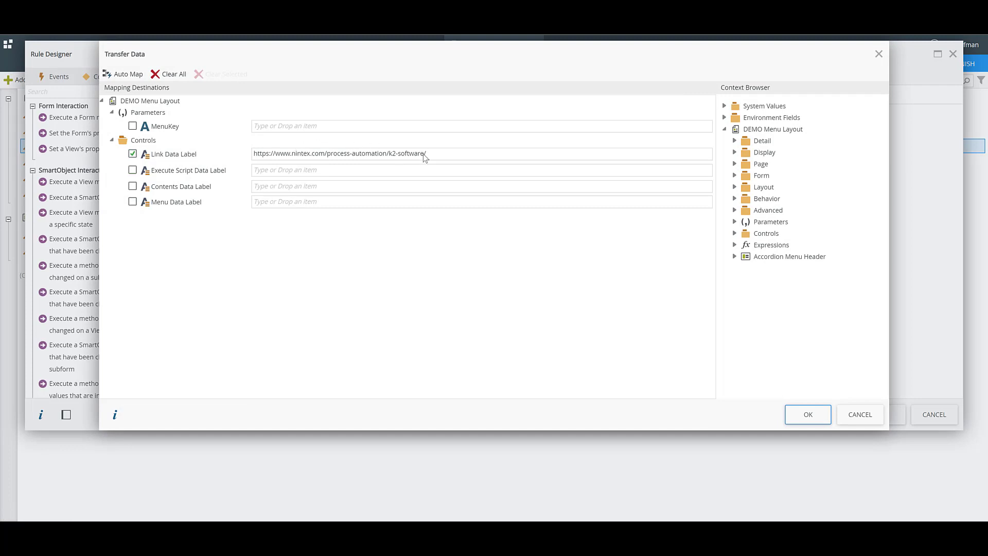
click(806, 415)
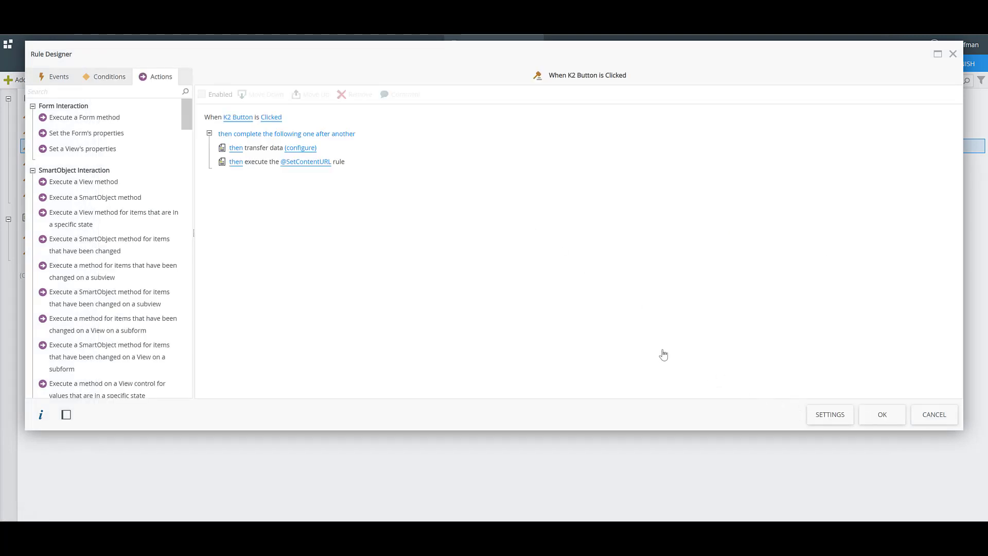
mouse_move(258, 174)
click(878, 412)
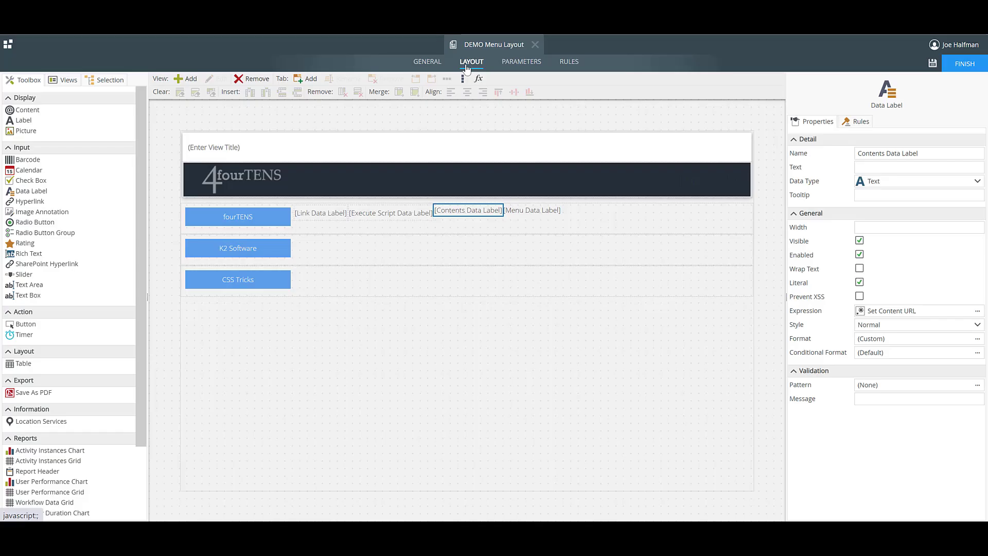